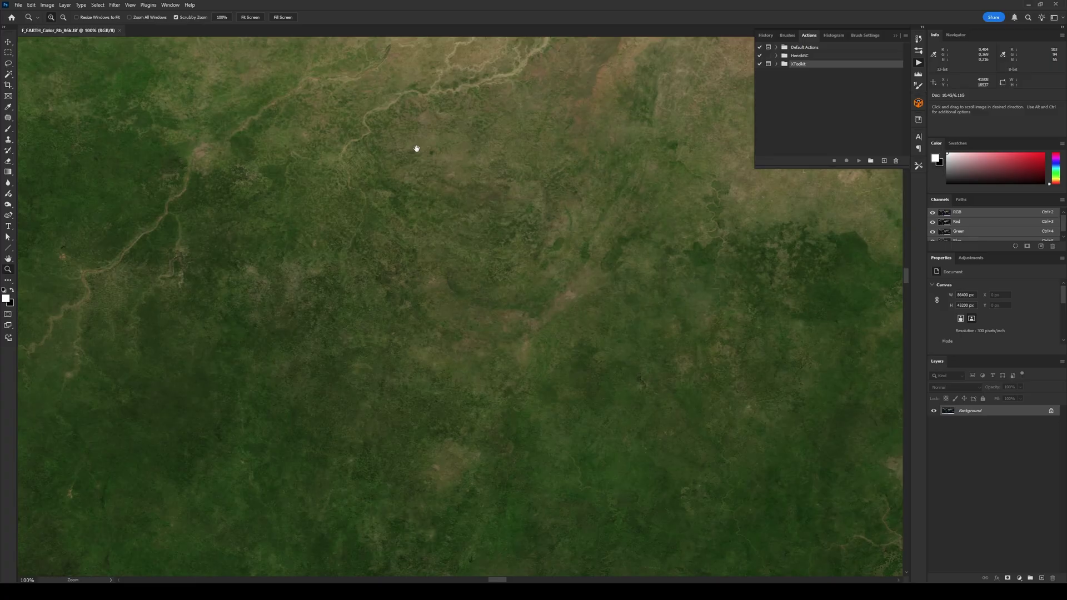
Zoom and pan around the world map to inspect the Sahara and savanna detail
key(z)
scroll(433, 178, down, 3)
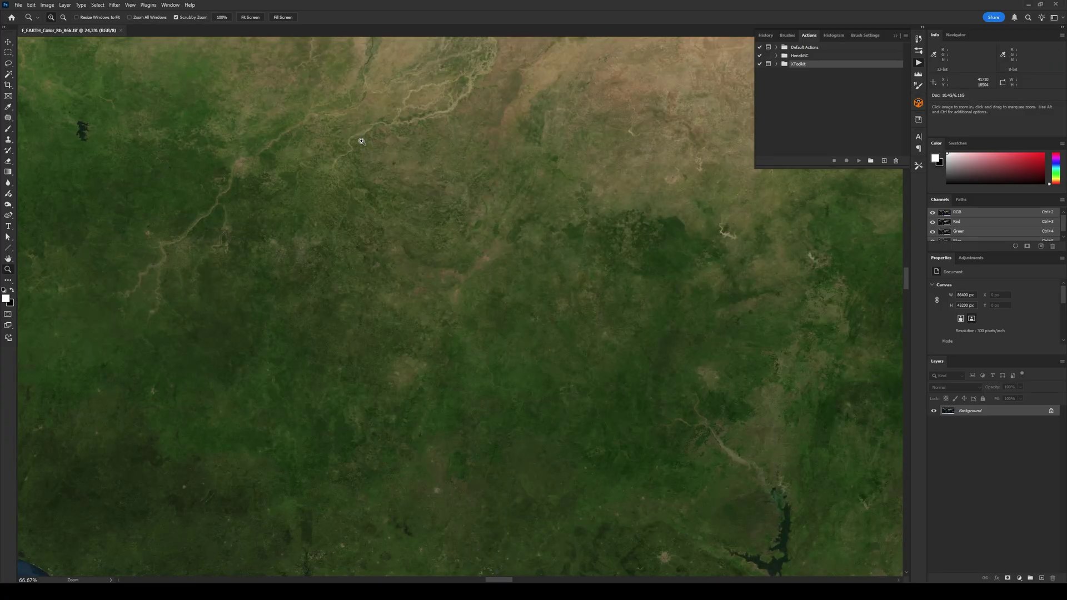
scroll(451, 211, down, 3)
scroll(467, 239, down, 3)
scroll(484, 266, down, 3)
scroll(483, 267, down, 1)
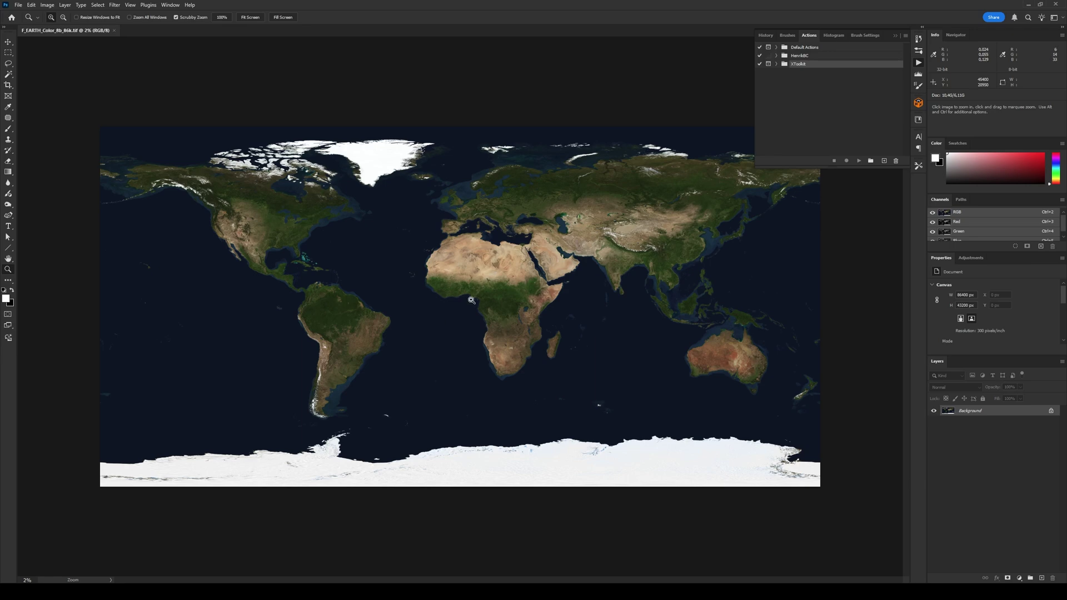
scroll(487, 262, up, 1)
scroll(487, 261, up, 7)
scroll(478, 294, up, 1)
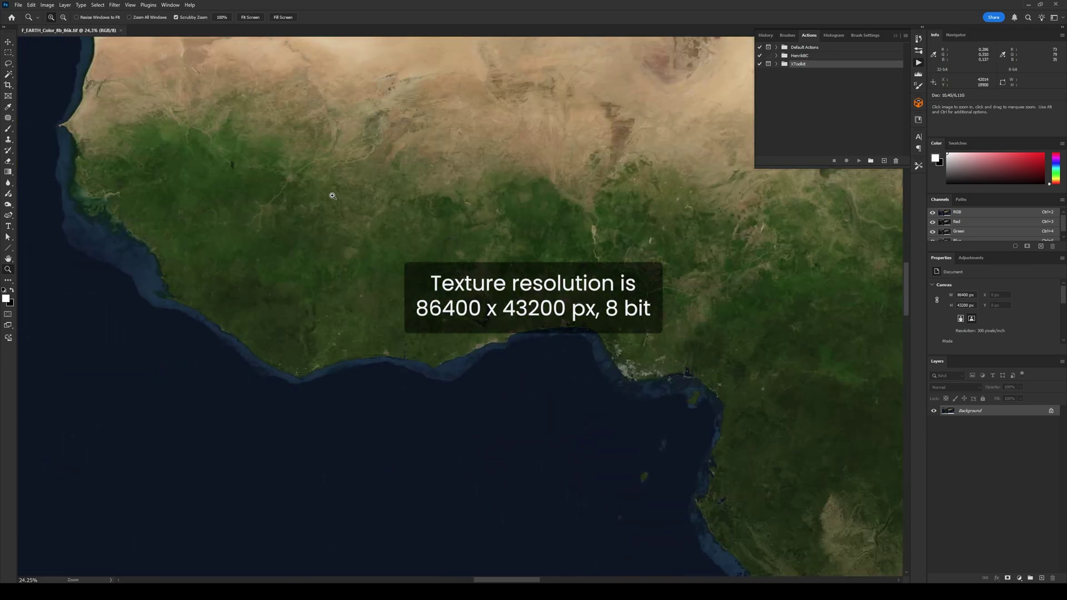
scroll(472, 323, up, 2)
scroll(466, 343, up, 1)
drag(466, 343, 469, 410)
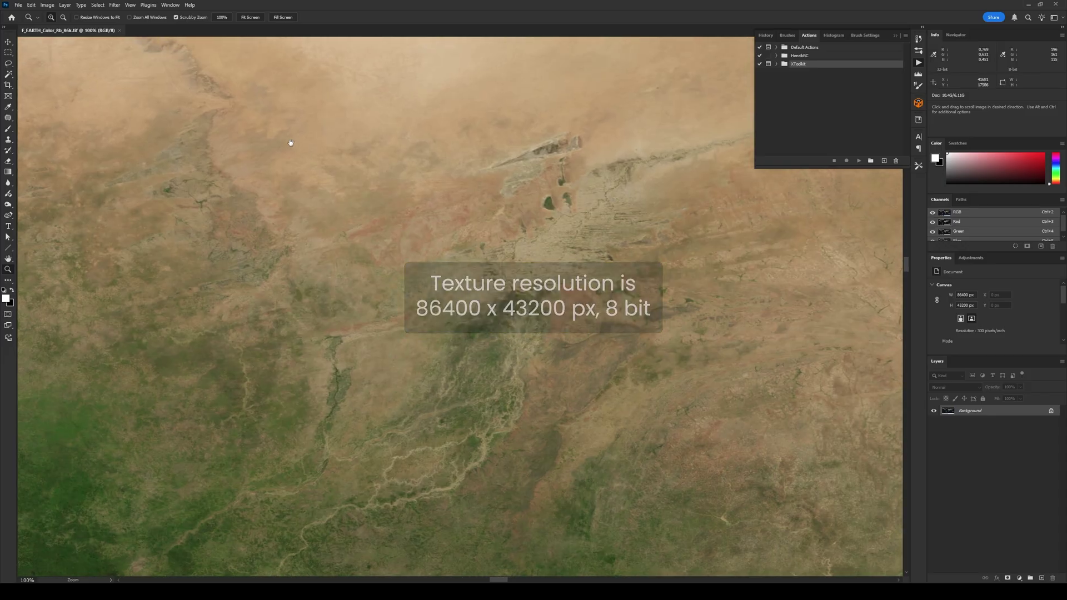
mouse_move(291, 143)
mouse_down()
mouse_move(352, 364)
mouse_move(615, 453)
mouse_move(595, 370)
mouse_move(396, 347)
mouse_up()
scroll(612, 367, down, 10)
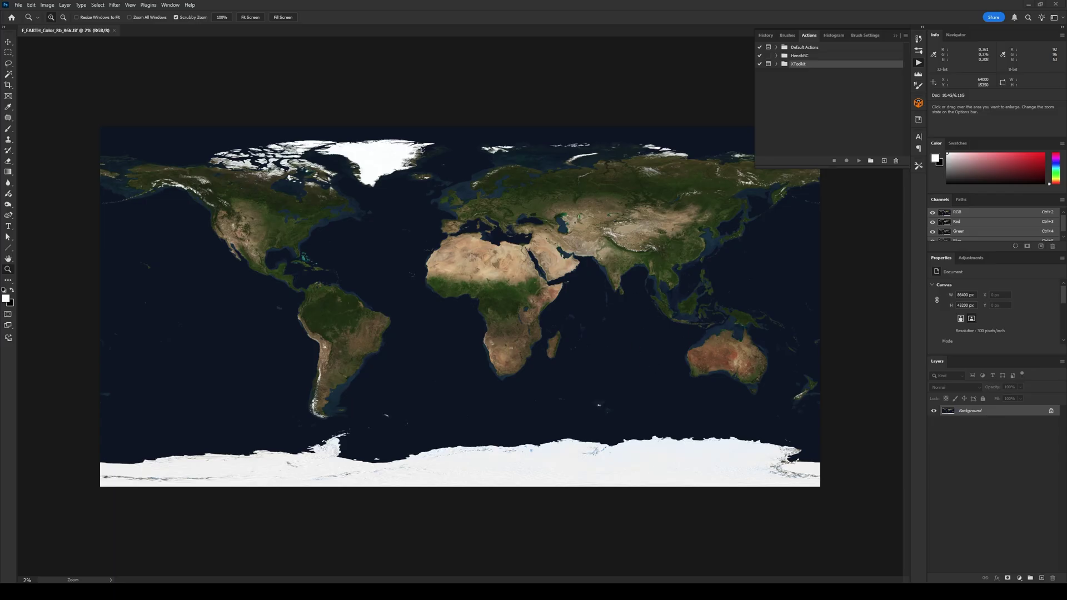
Drag FIGMENT UDIM Globe Tools.atn from the Photoshop Action folder into Photoshop
key(alt+Tab)
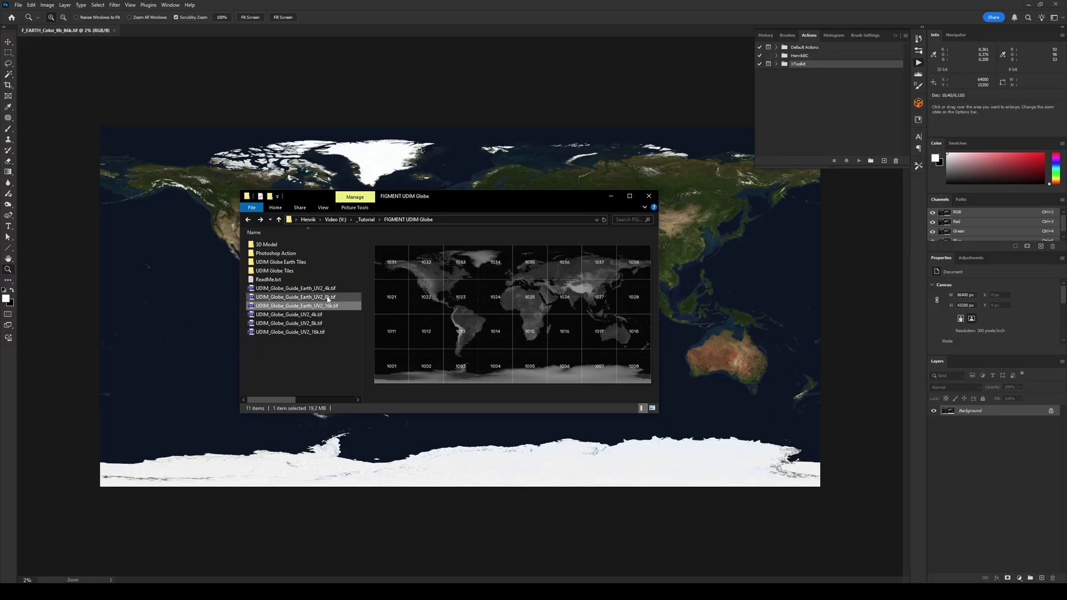
double_click(293, 254)
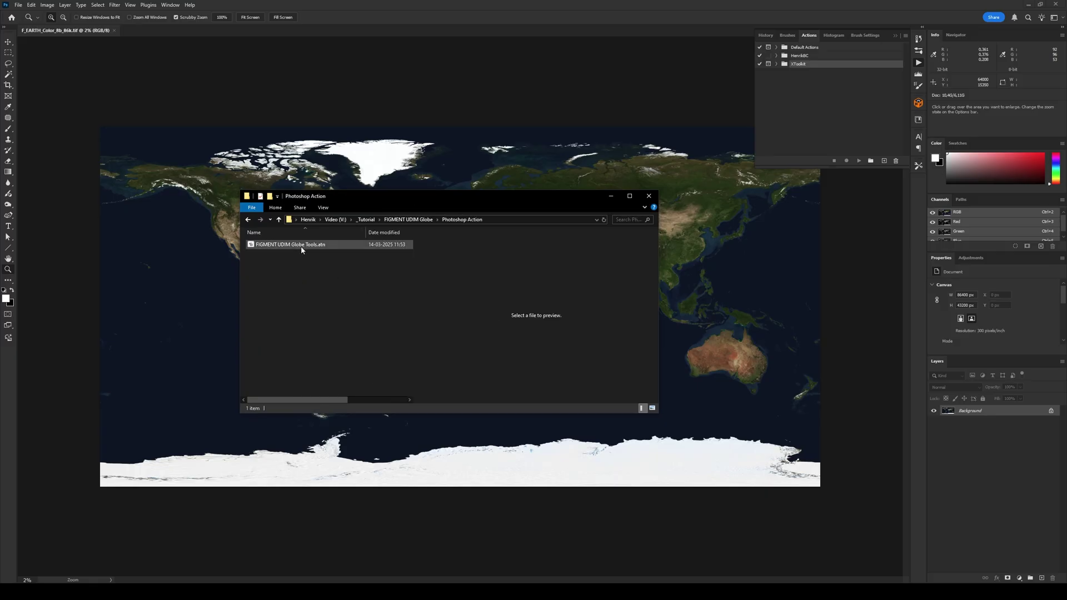
mouse_move(301, 245)
mouse_down()
mouse_move(784, 290)
mouse_move(776, 272)
mouse_up()
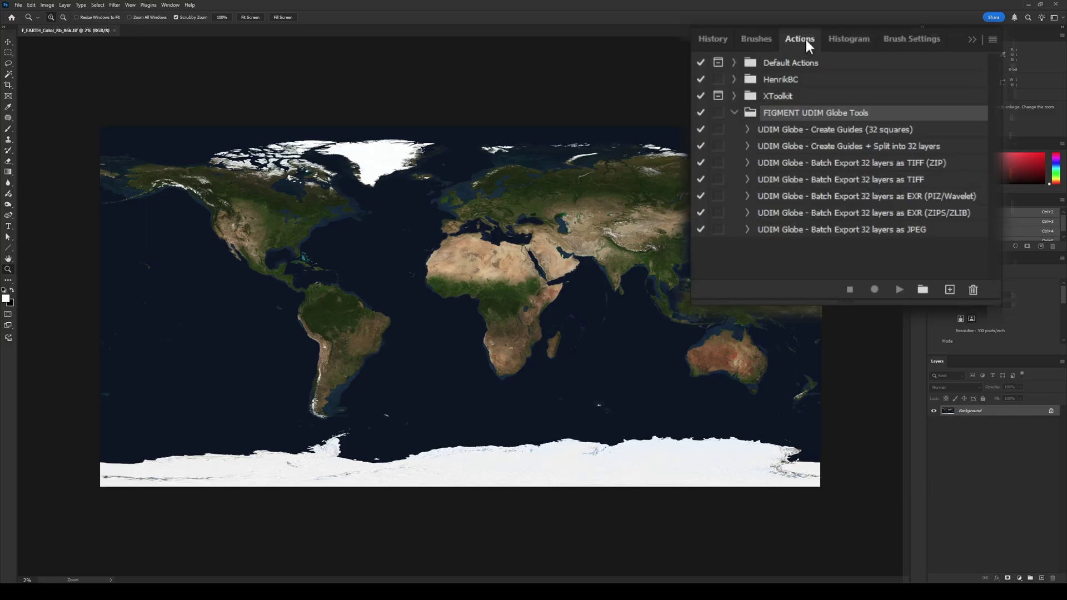
Play the 'UDIM Globe - Create Guides (32 squares)' action to grid the map
click(171, 5)
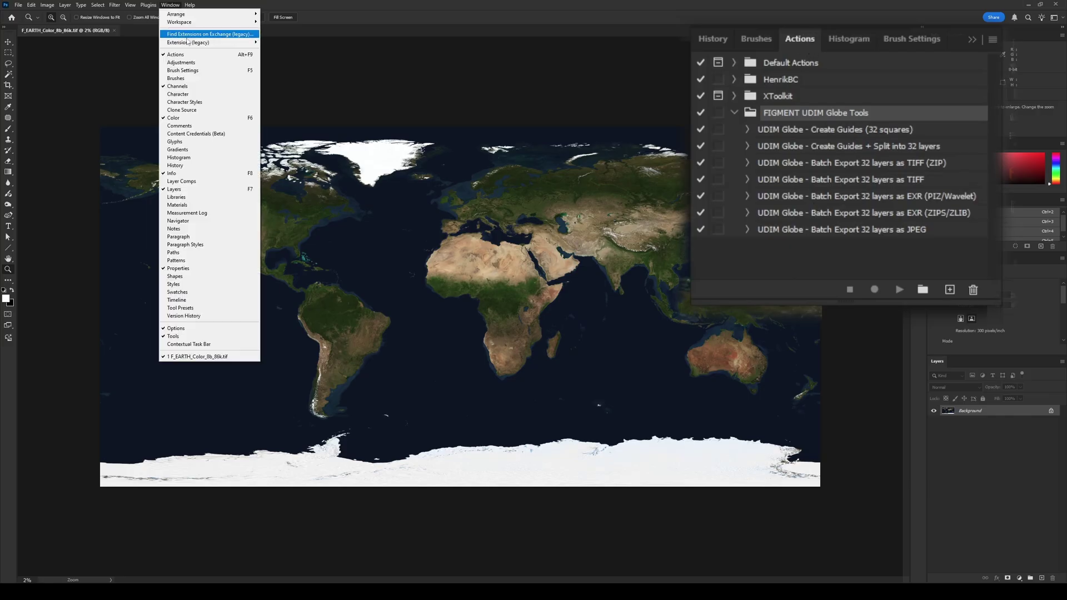
click(873, 270)
key(m)
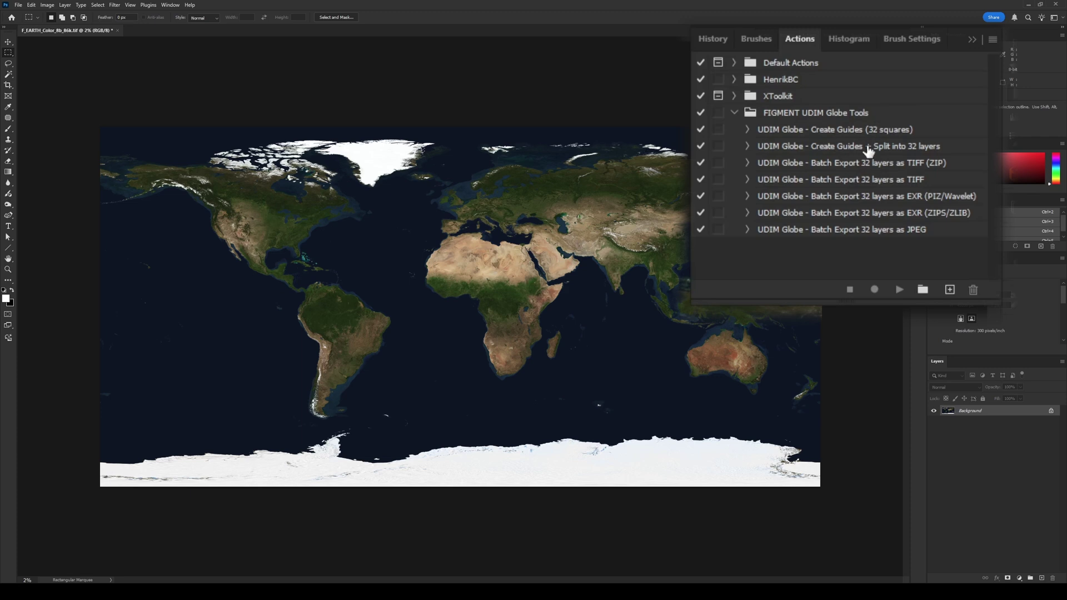
click(886, 133)
click(906, 293)
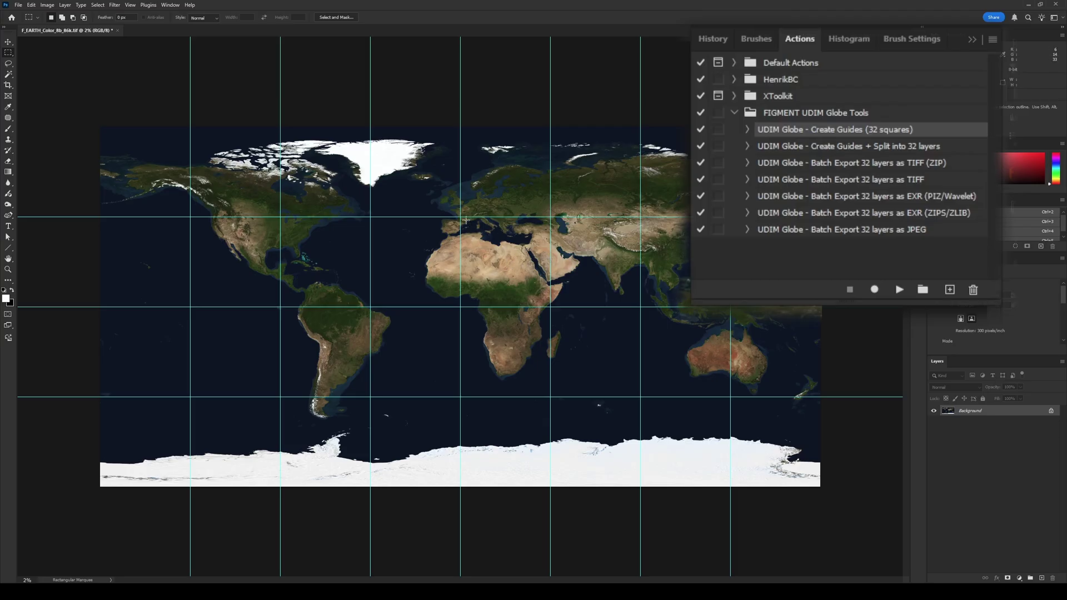
Marquee one grid square to verify its size, then clear the test selection
drag(461, 217, 551, 305)
click(505, 259)
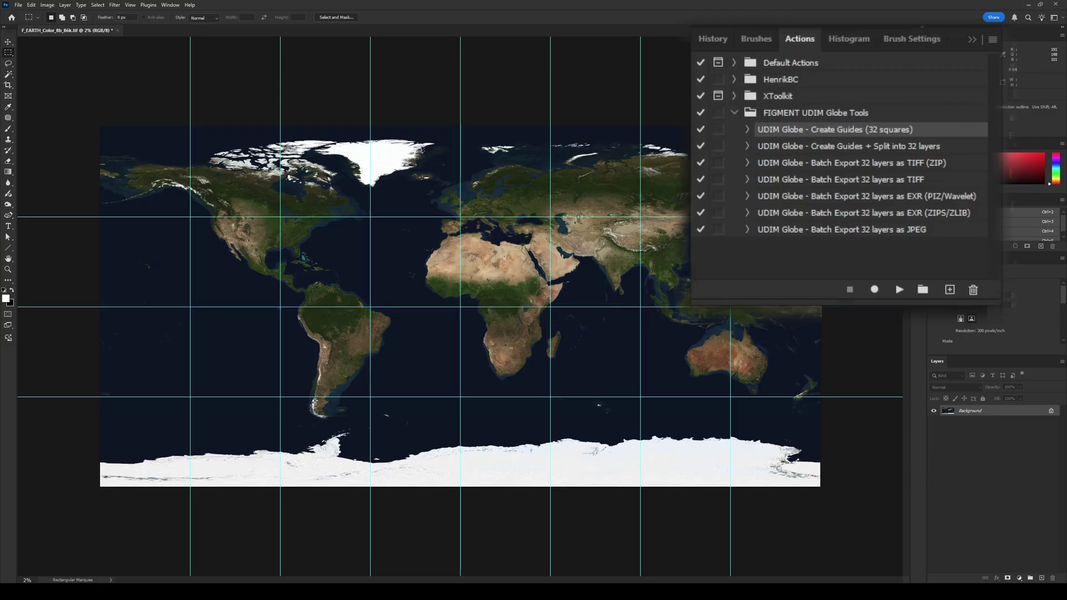
click(834, 146)
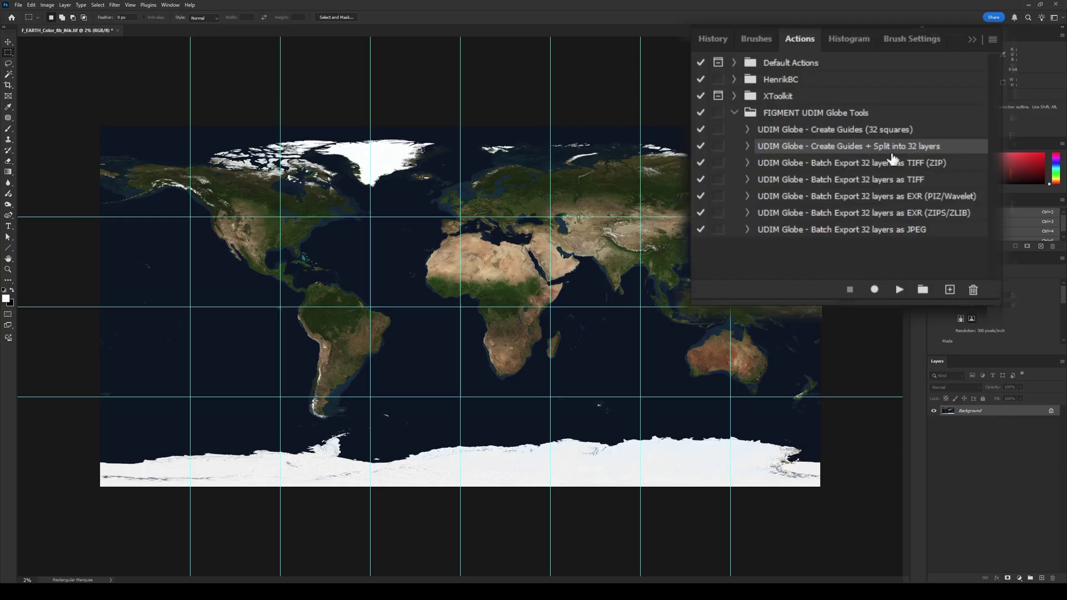
Clear all guides from the map with View > Guides > Clear Guides
click(130, 4)
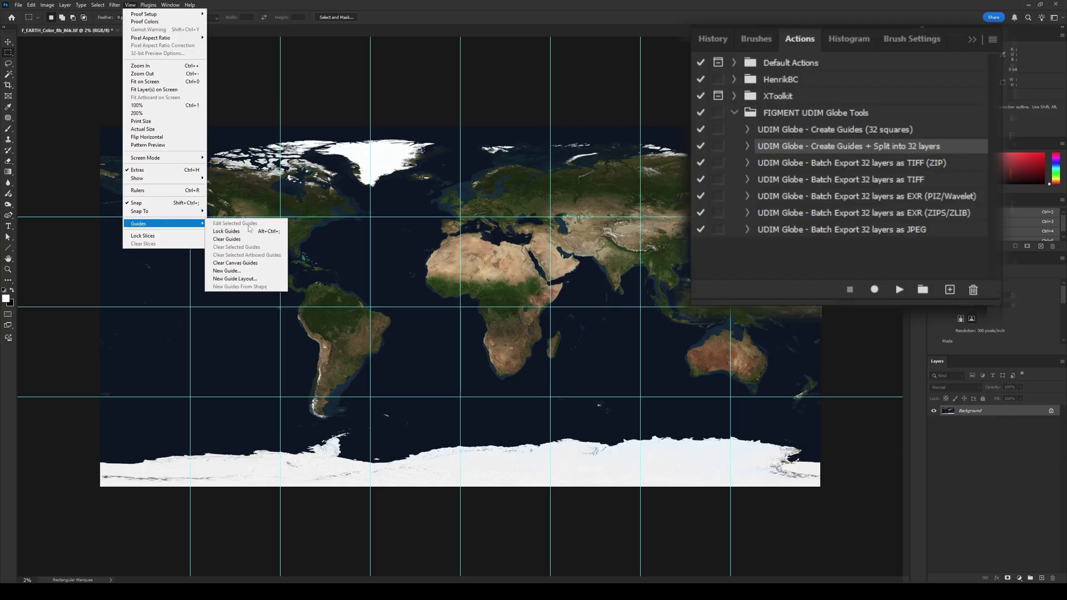
click(245, 231)
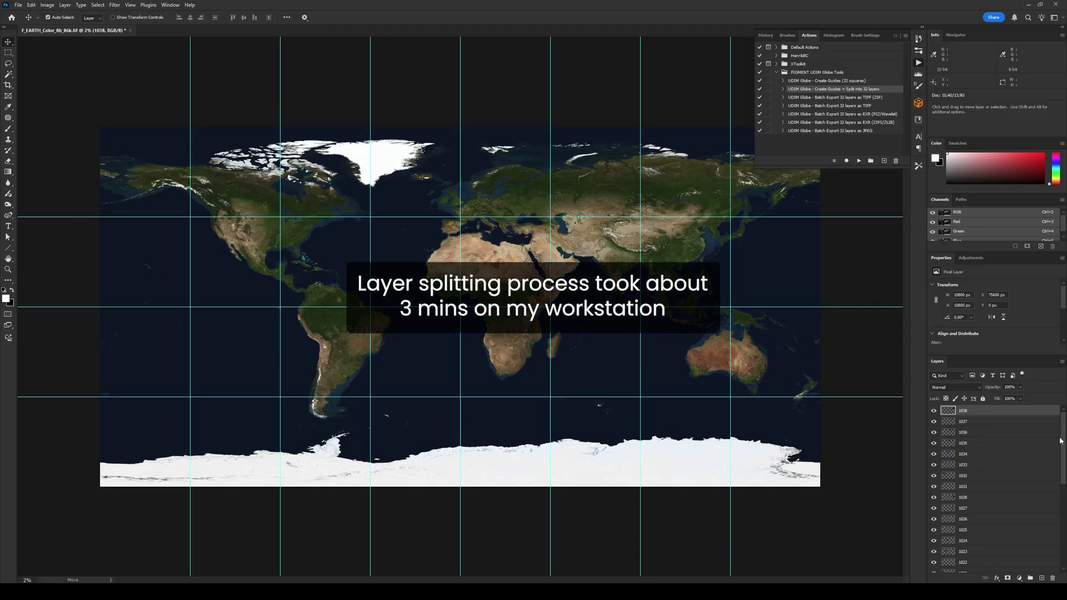
Hide the Background and test-move tiles 1025, 1015 and 1026, then undo the moves
drag(1063, 442, 1063, 548)
click(934, 567)
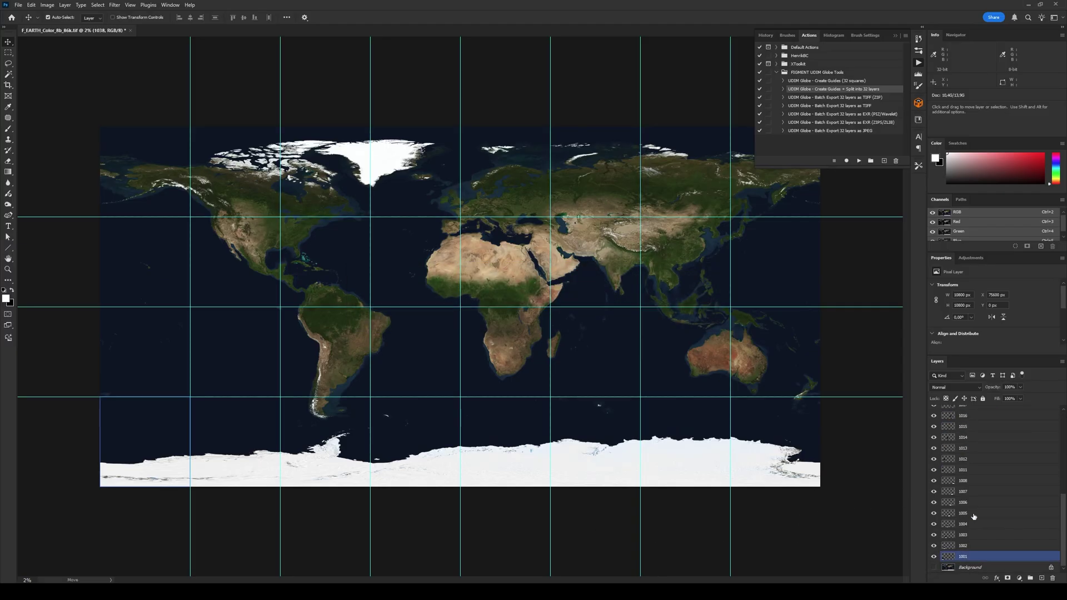
click(970, 480)
drag(515, 261, 483, 257)
drag(522, 355, 487, 386)
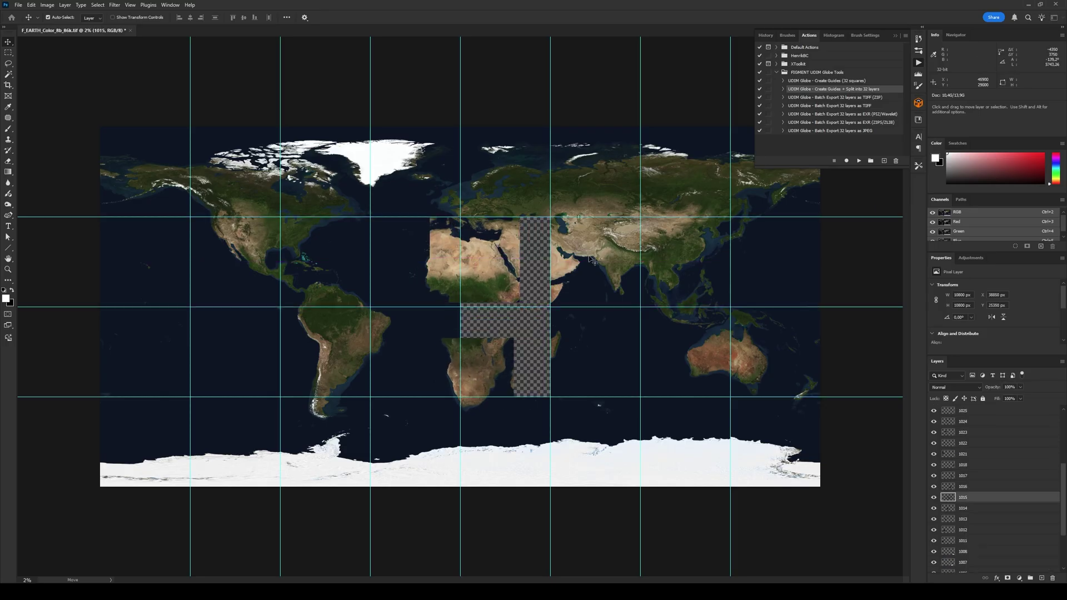
mouse_move(580, 257)
mouse_down()
mouse_move(615, 272)
mouse_move(593, 256)
mouse_up()
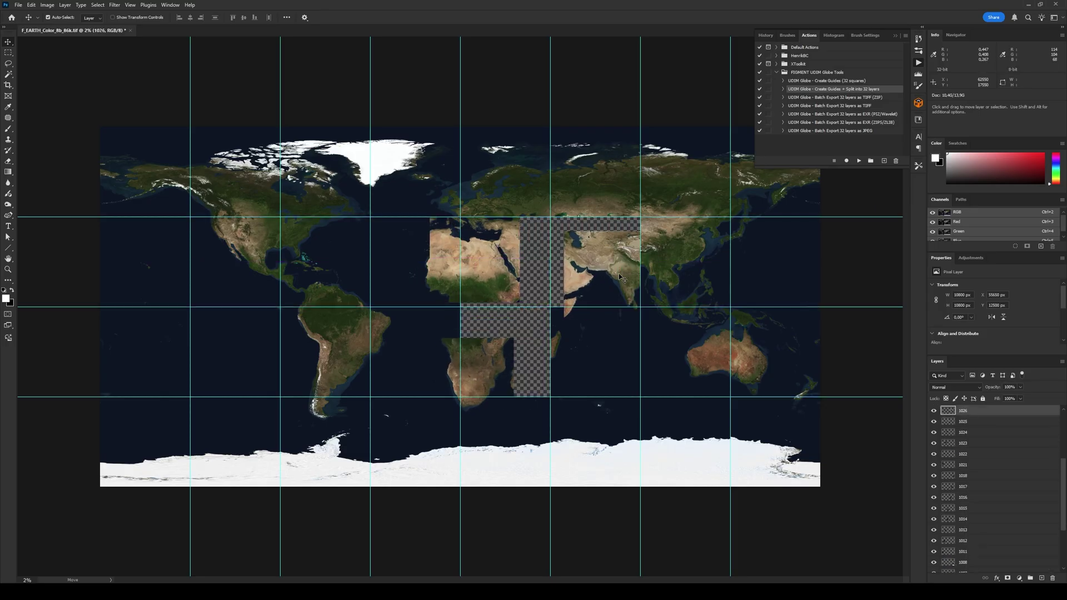
key(ctrl+z)
key(ctrl+z)
key(ctrl+z)
click(1028, 509)
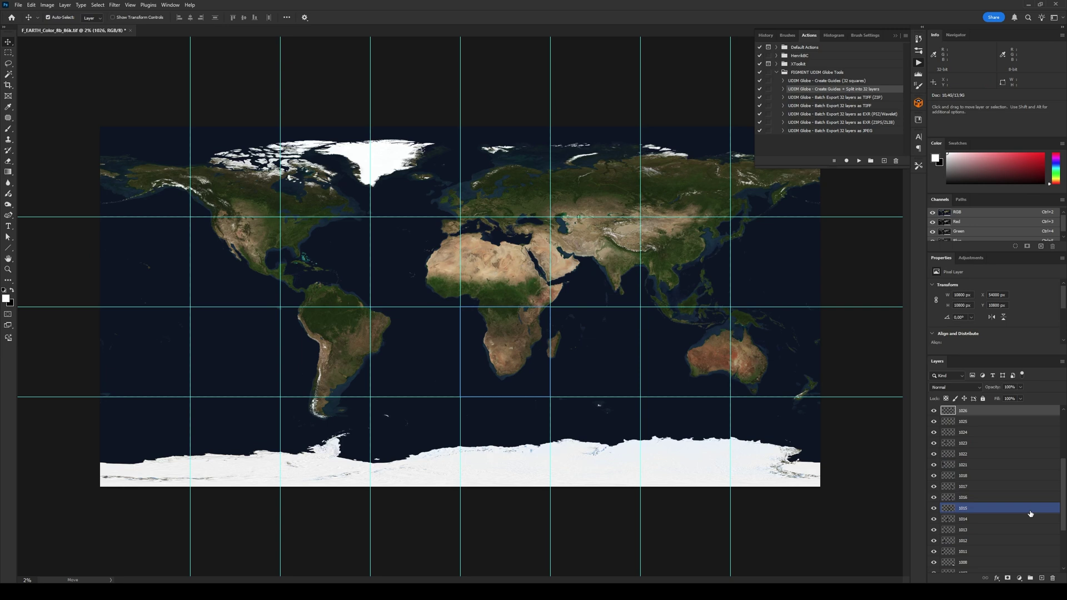
Select tile layers 1001 and 1005 to view their individual grid squares
click(989, 542)
drag(1064, 505, 1063, 550)
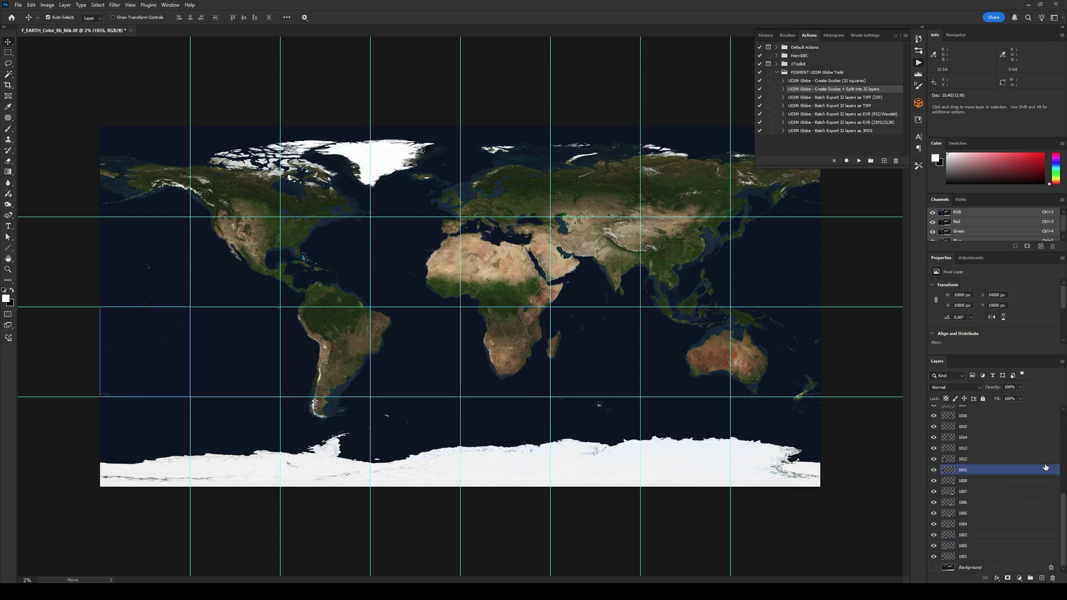
click(982, 557)
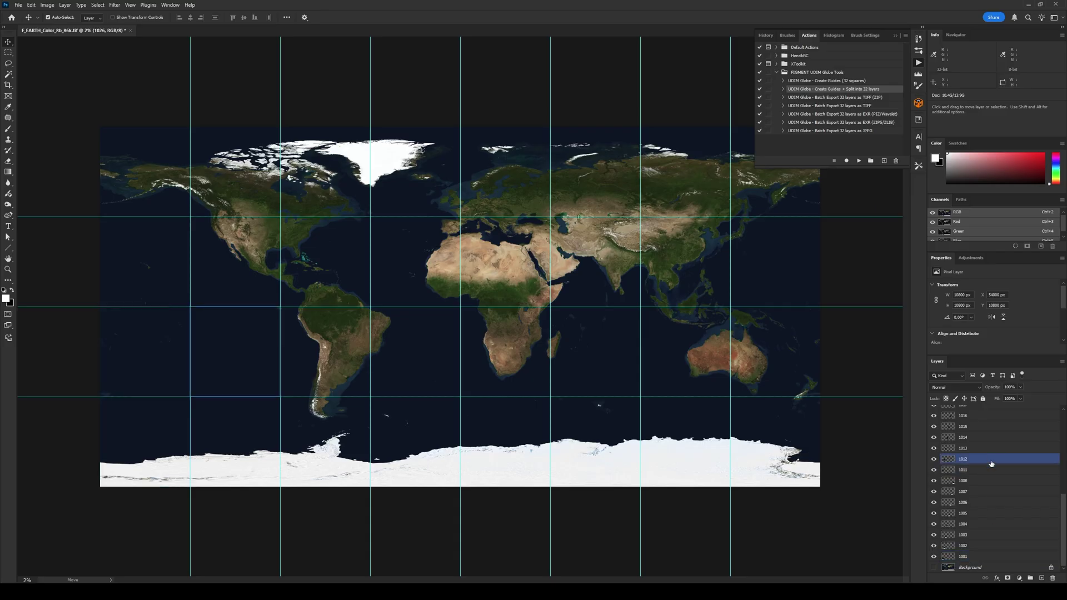
click(981, 517)
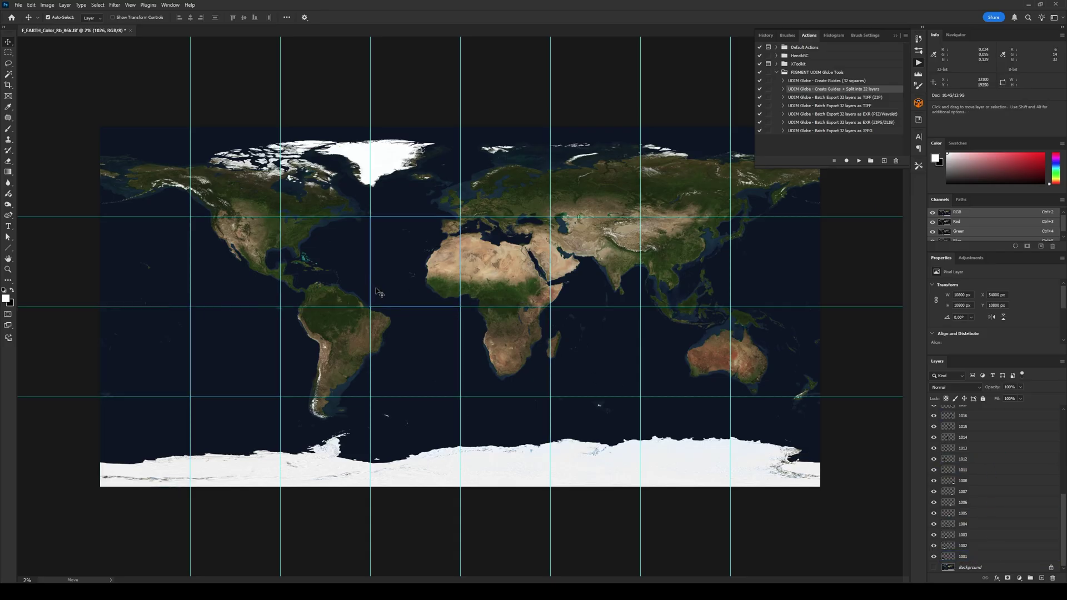
click(19, 5)
mouse_move(50, 206)
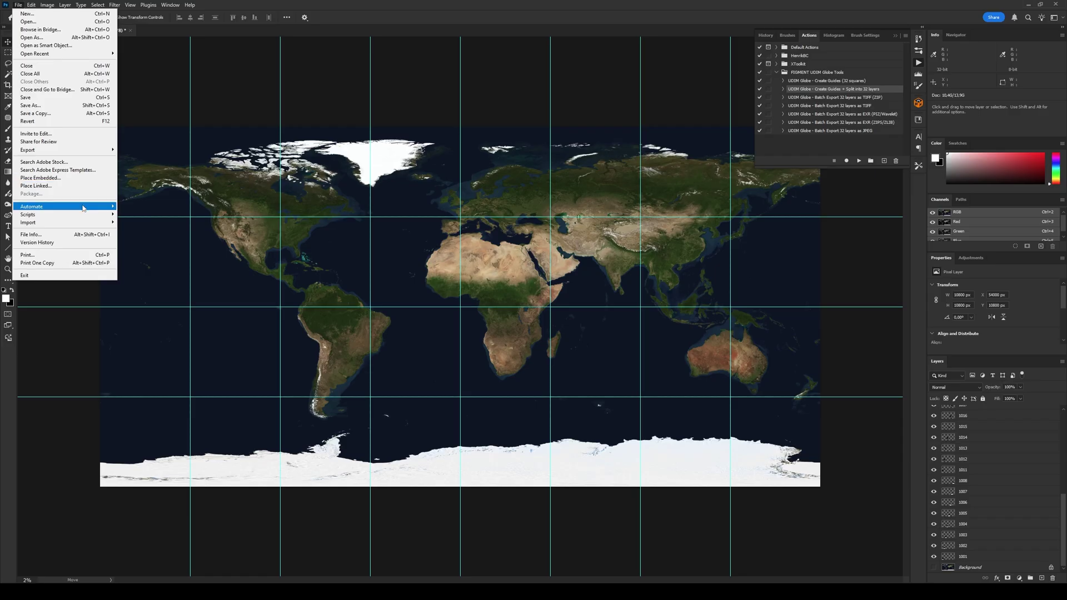
Set the Batch dialog to set FIGMENT UDIM Globe Tools, action 'Batch Export 32 layers as JPEG'
click(159, 207)
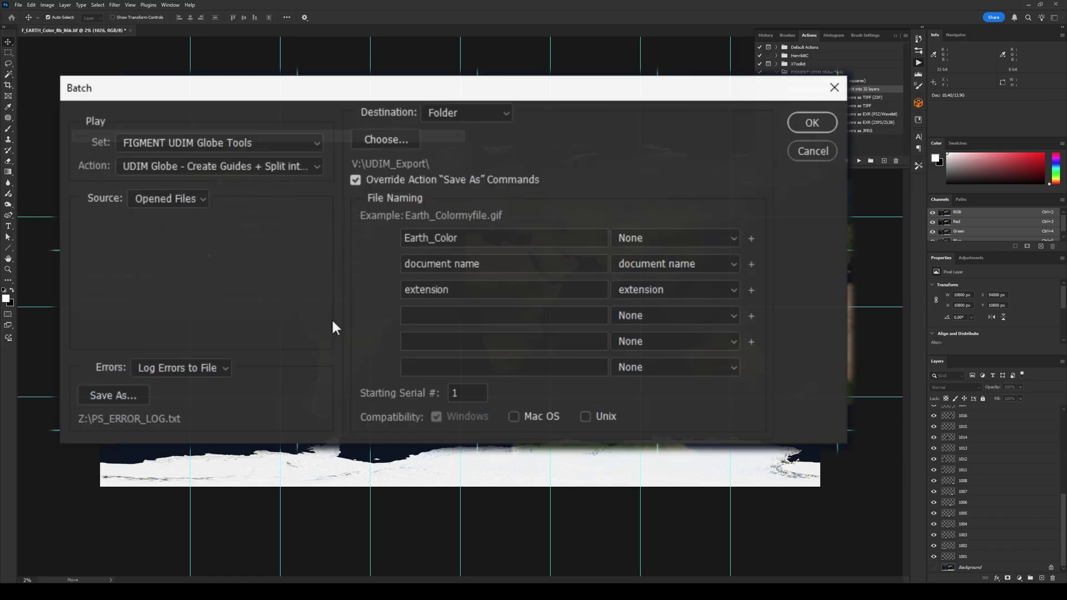
click(272, 142)
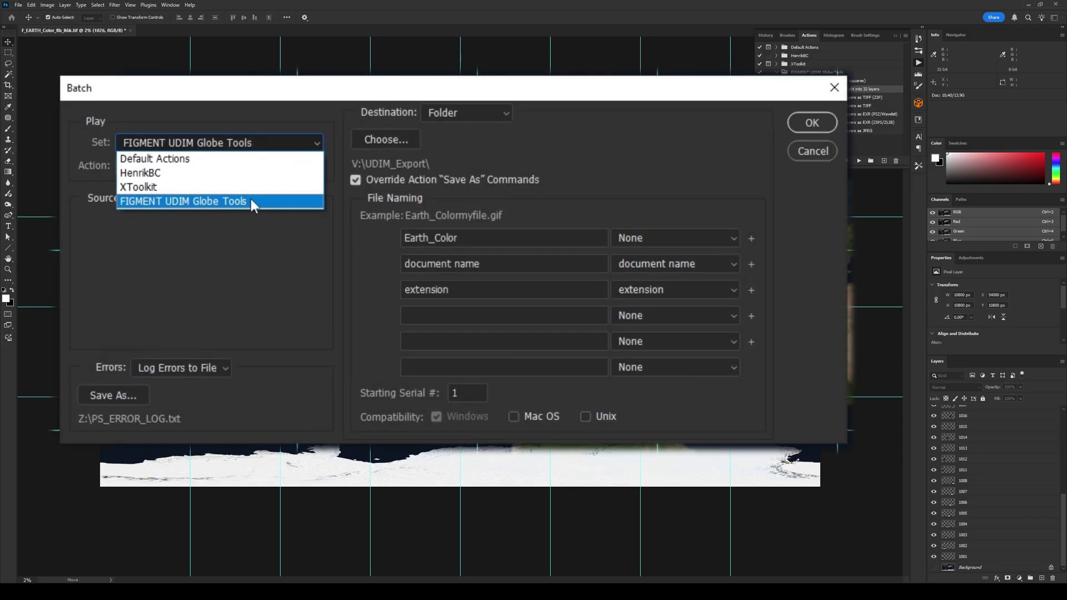
click(215, 202)
click(239, 165)
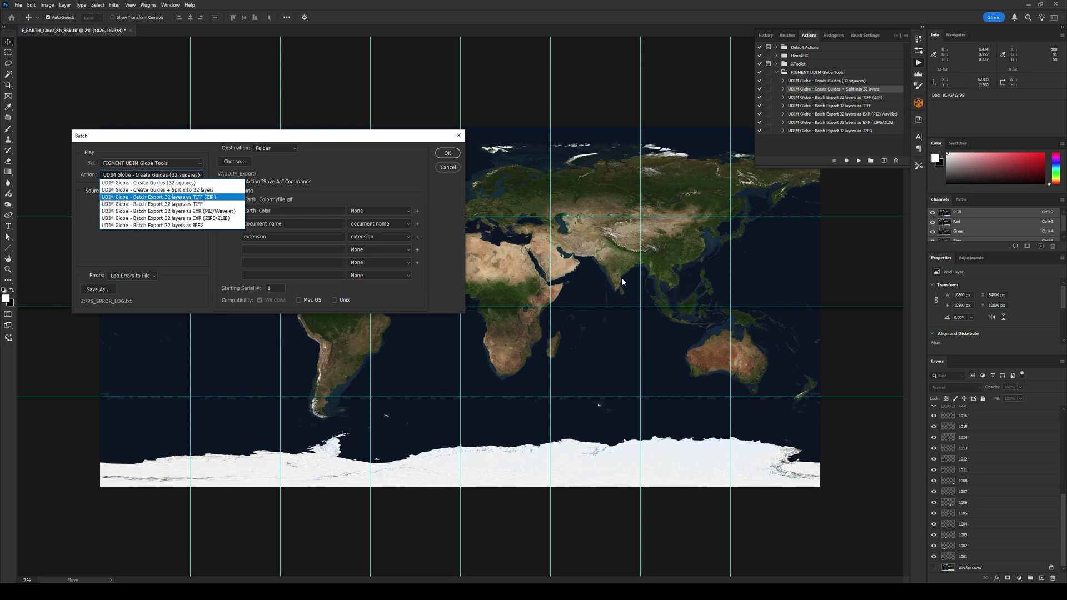
click(178, 226)
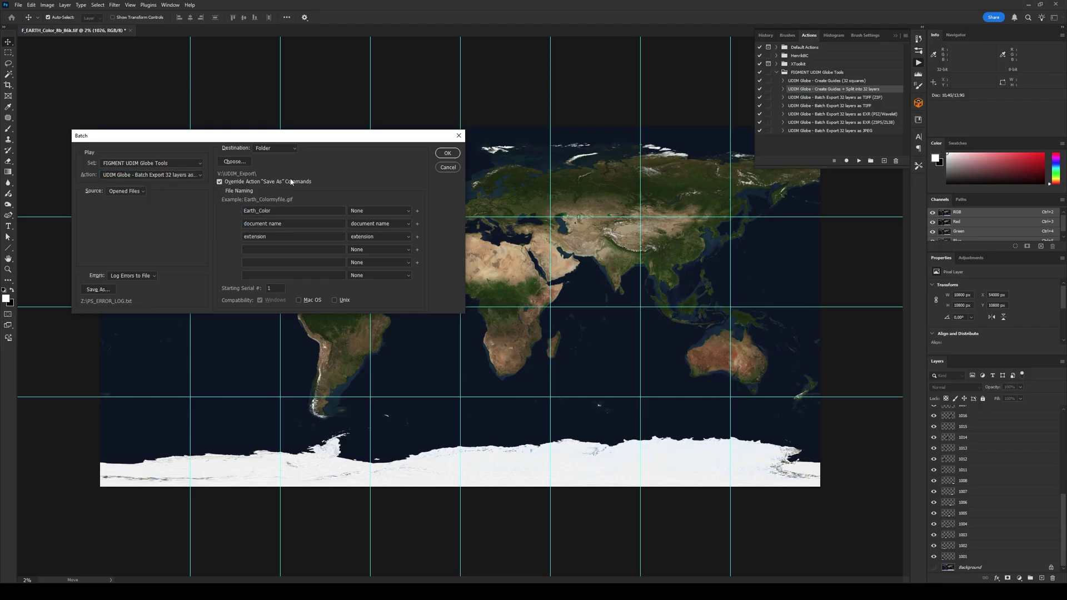
click(249, 166)
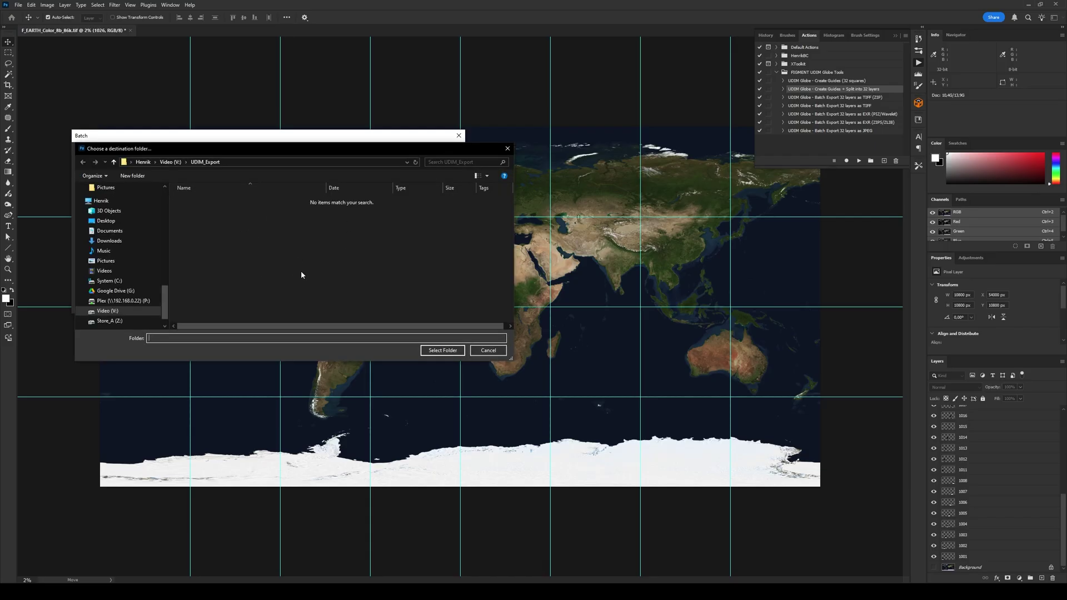
click(442, 351)
drag(295, 212, 236, 212)
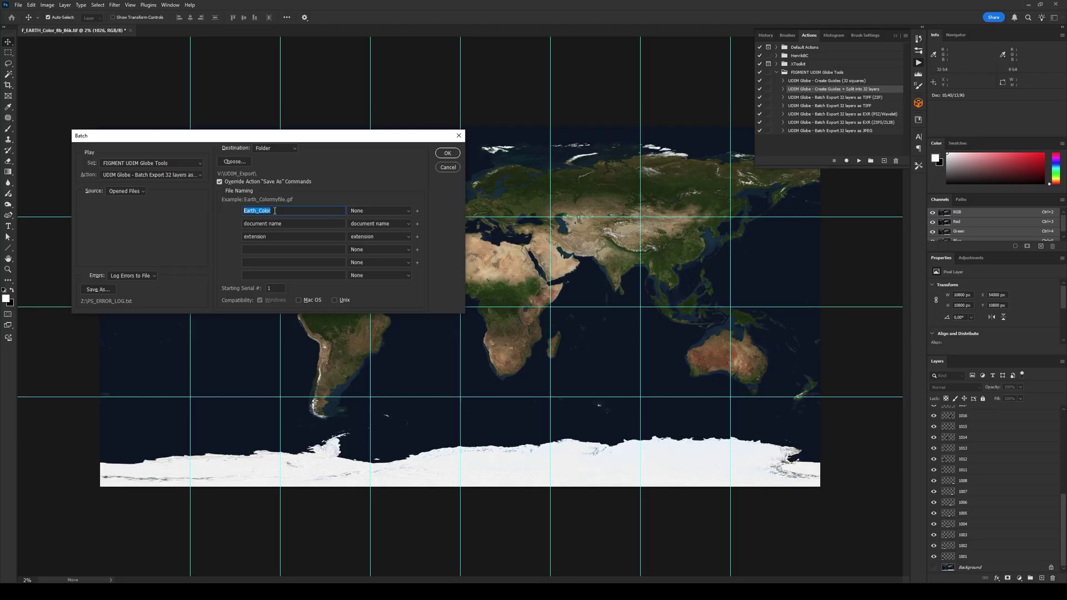
drag(289, 239, 250, 237)
drag(293, 223, 226, 224)
Run the batch export and preview tiles Earth_Color.1012, 1015 and 1024 in Explorer
click(449, 154)
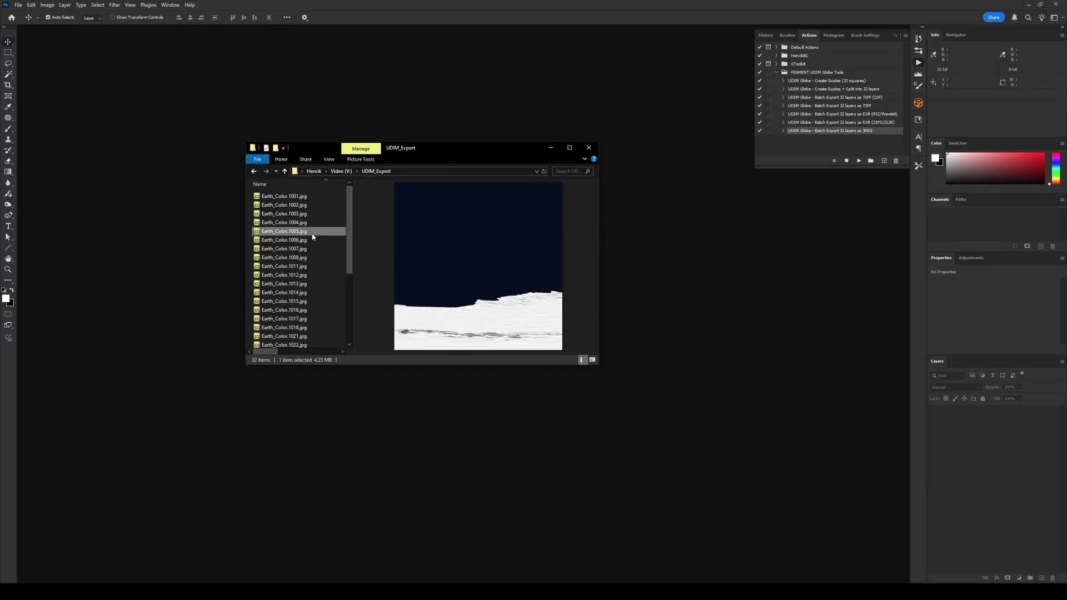
click(311, 275)
click(321, 301)
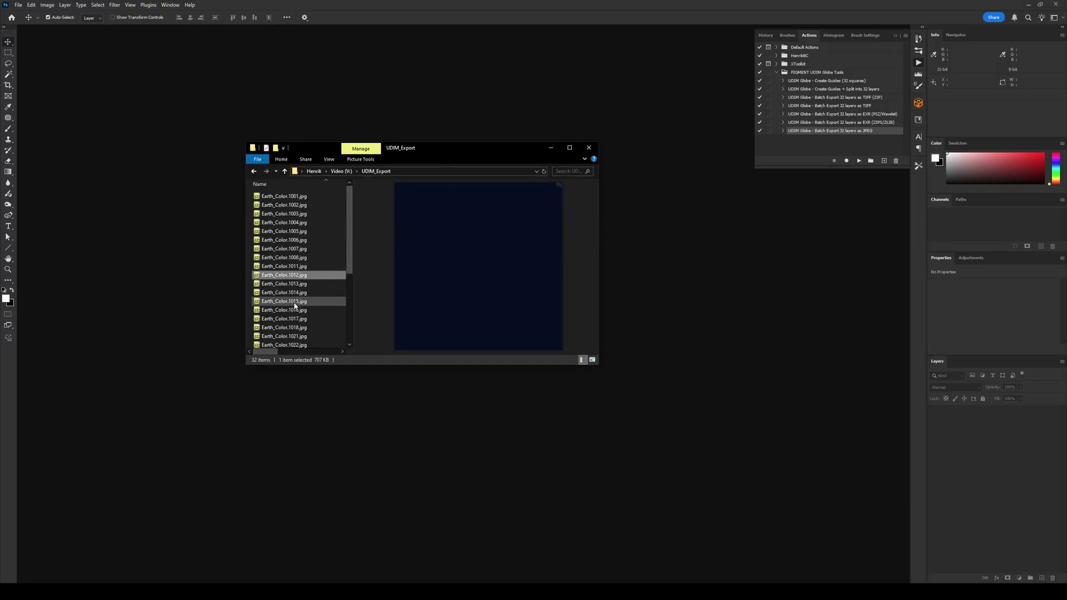
drag(352, 247, 352, 288)
click(313, 289)
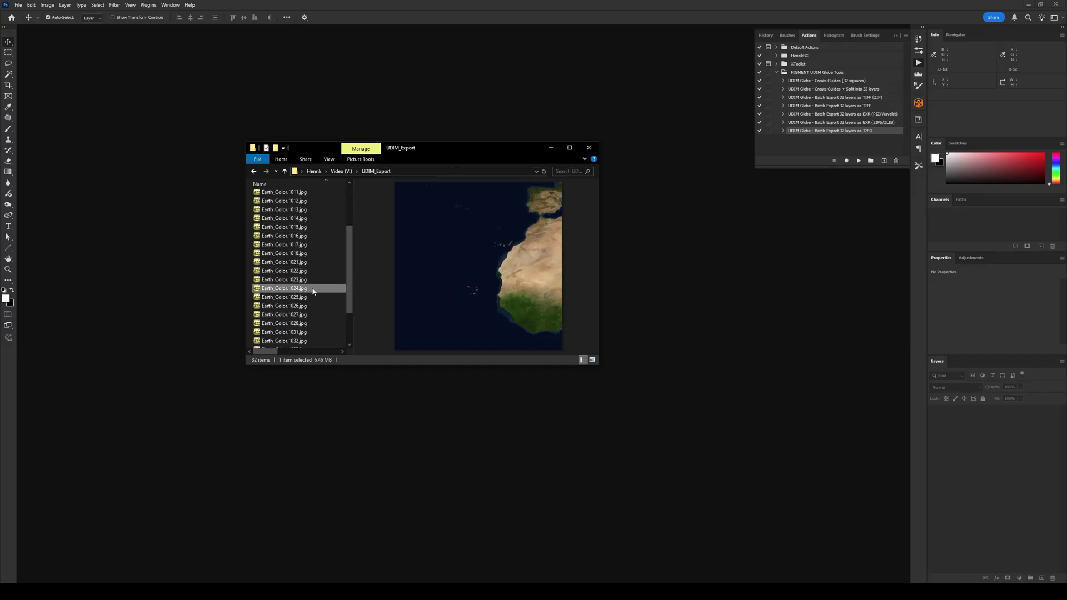
View Earth_Color.1024.jpg full screen at 100% and pan across West Africa
key(Return)
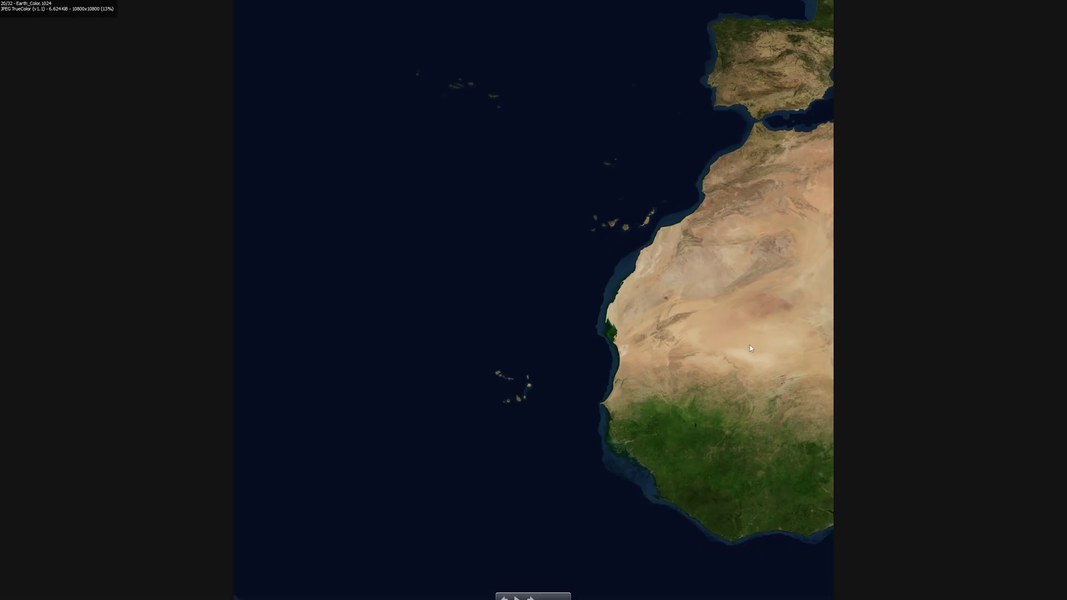
mouse_move(657, 369)
mouse_down()
mouse_move(813, 500)
mouse_move(803, 525)
mouse_up()
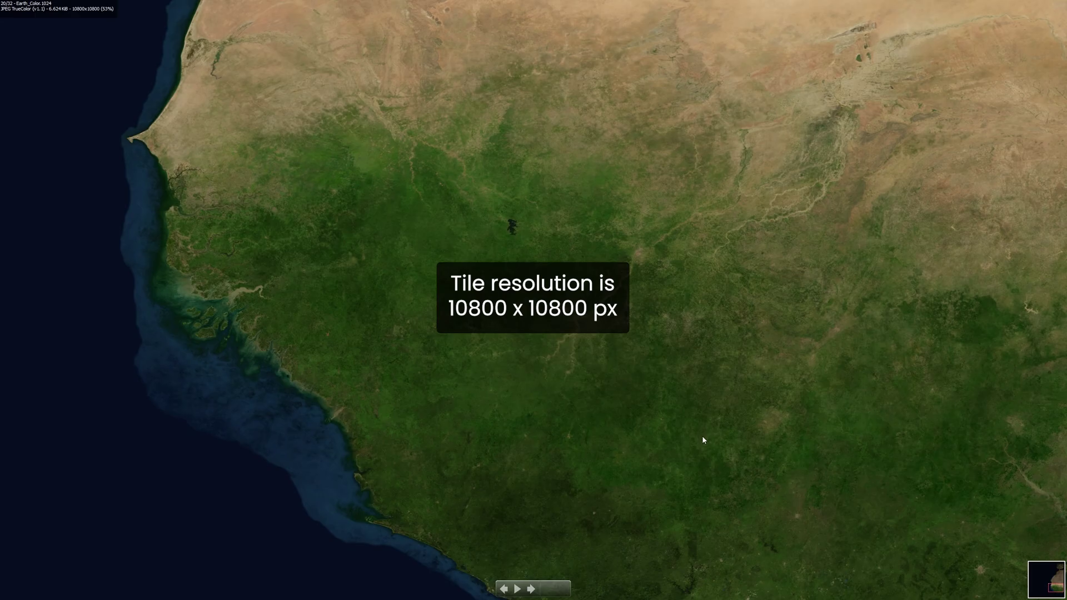
key(KP_Divide)
drag(700, 383, 524, 364)
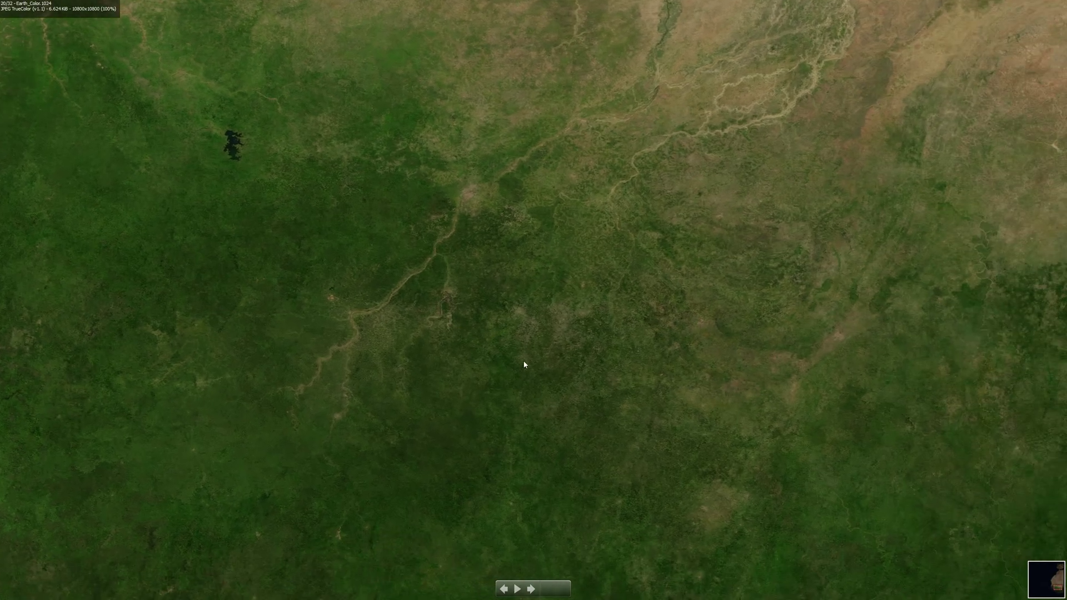
key(Escape)
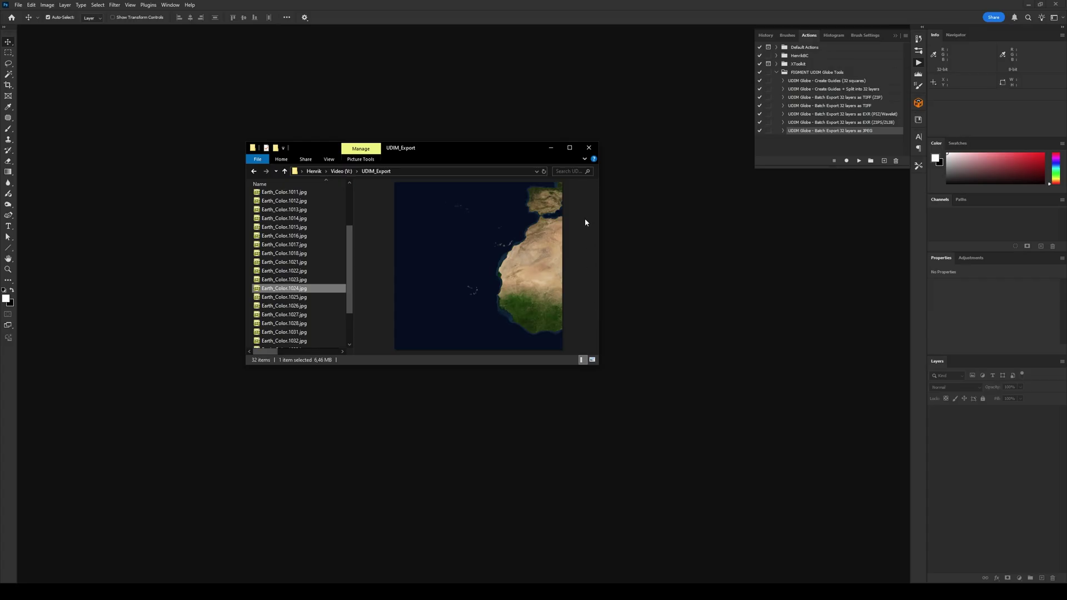
Close the export folder and zoom the 3ds Max viewport out from Australia
click(590, 148)
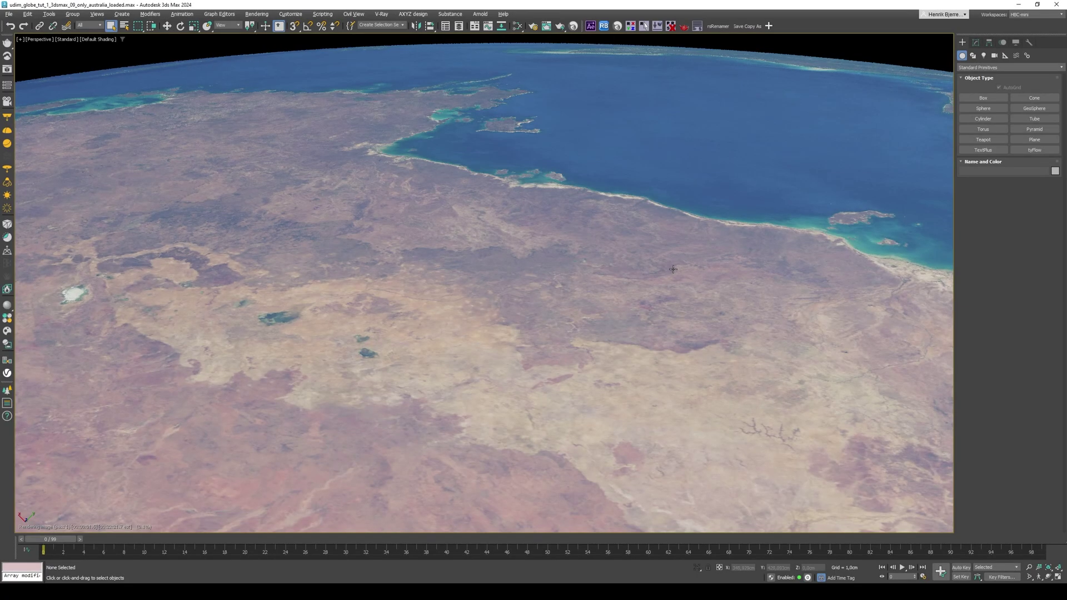
scroll(627, 238, down, 1)
scroll(627, 238, down, 2)
scroll(603, 239, down, 2)
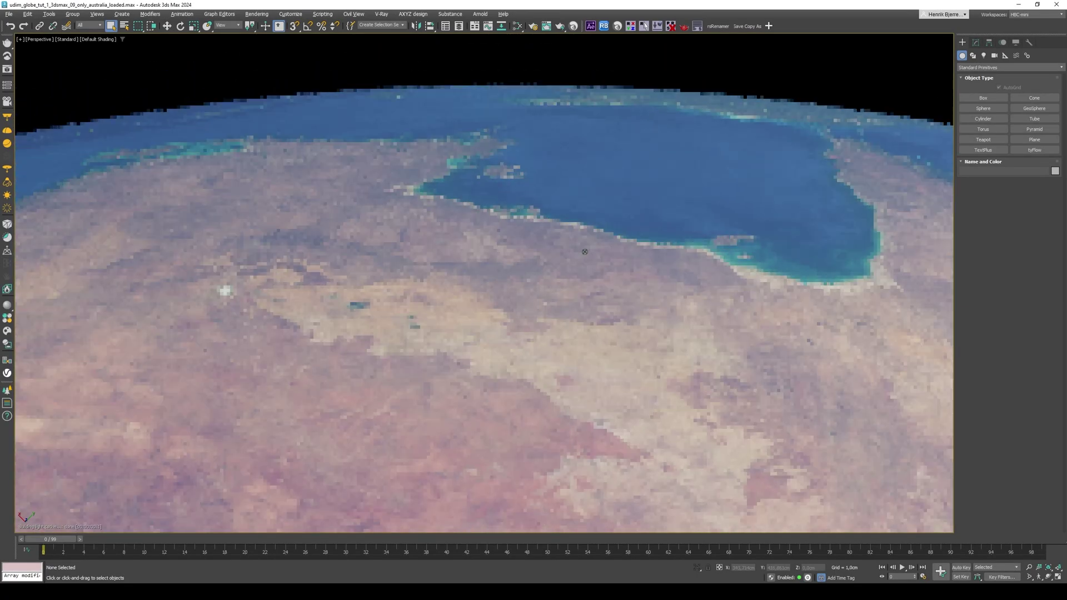
scroll(611, 278, down, 1)
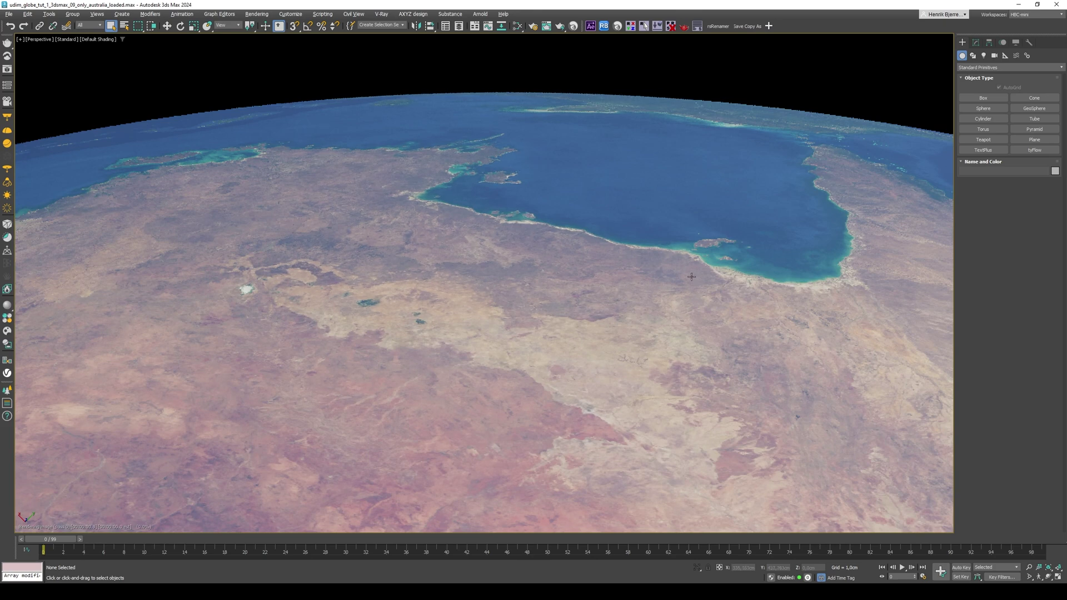
scroll(701, 238, down, 2)
scroll(334, 282, down, 2)
scroll(695, 357, down, 1)
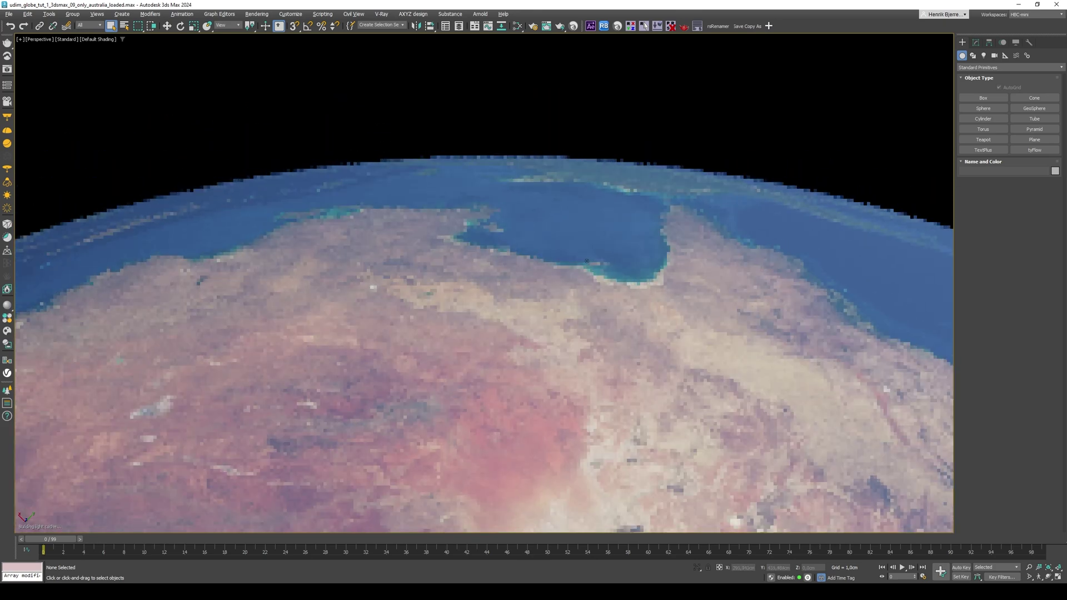